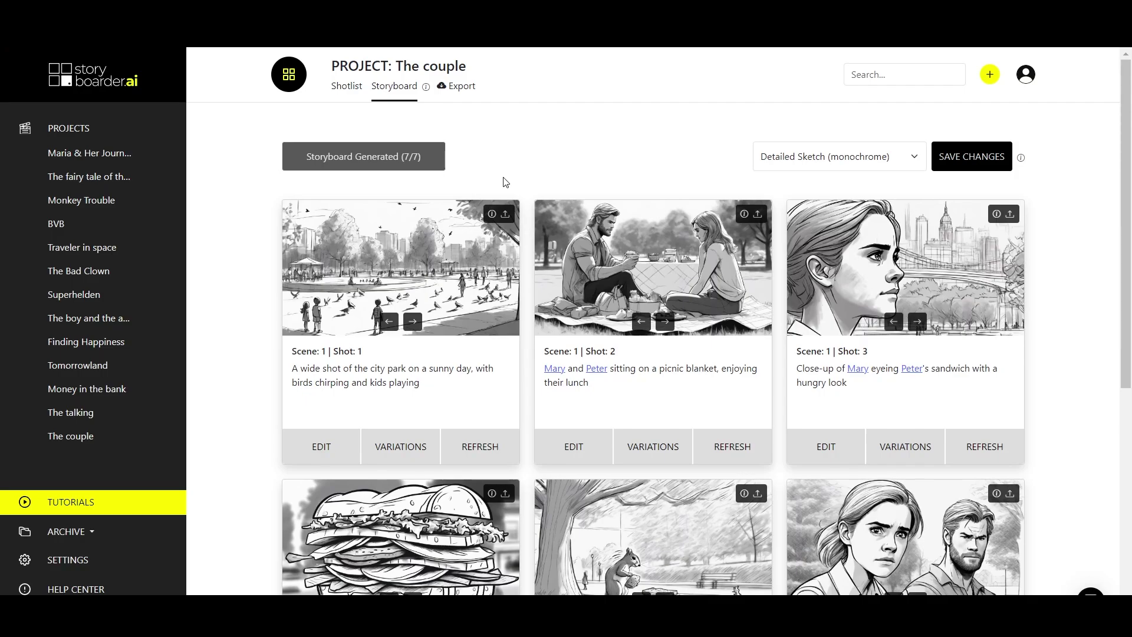
Replace Shot 5's squirrel picture with the horse-rider sketch 3050_1506842666.png using Simple Image Upload.
scroll(702, 156, down, 1)
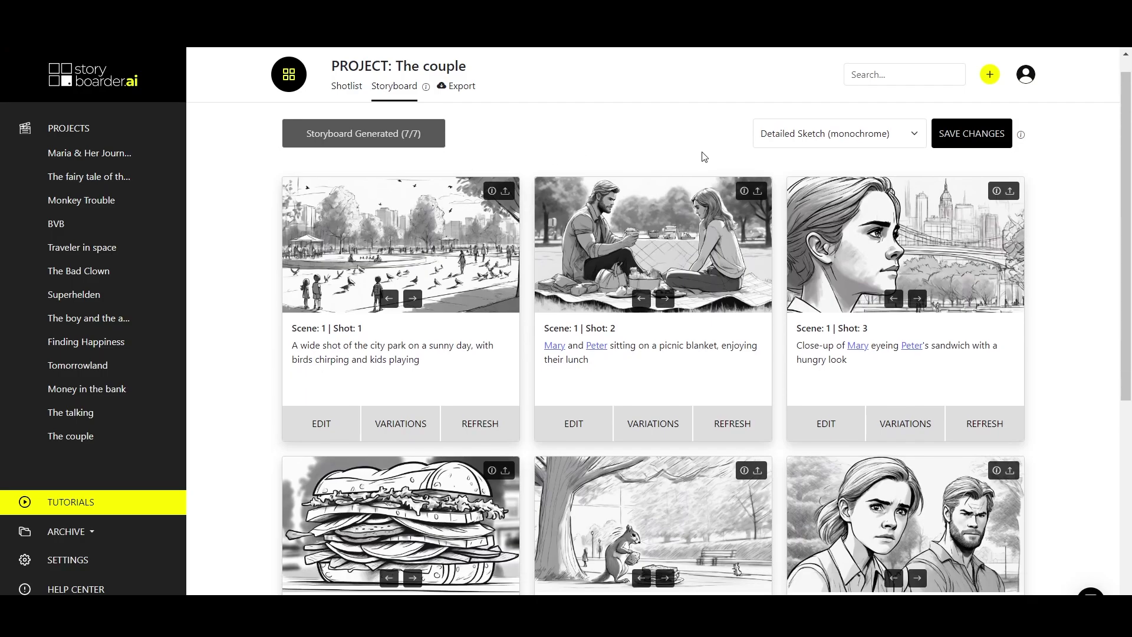
scroll(703, 156, down, 1)
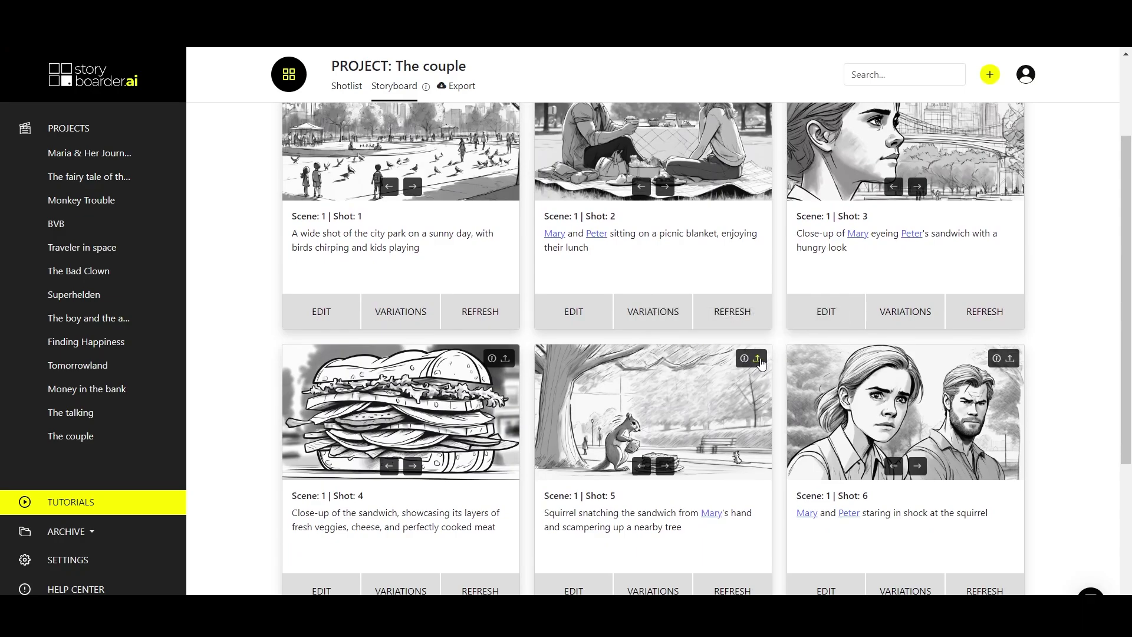
click(759, 359)
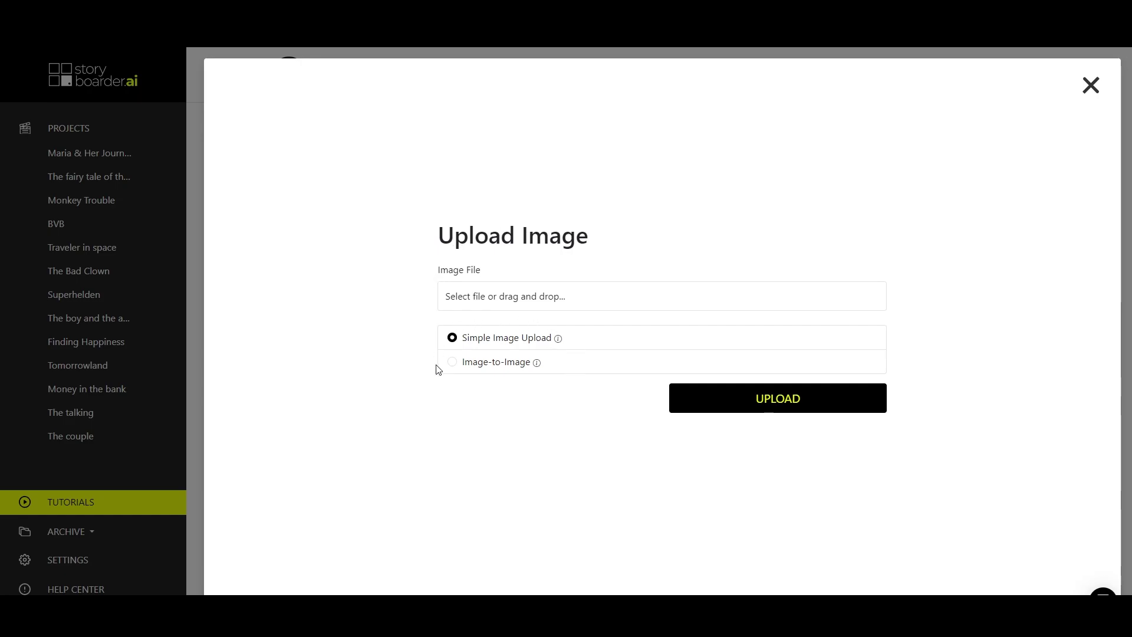
click(480, 296)
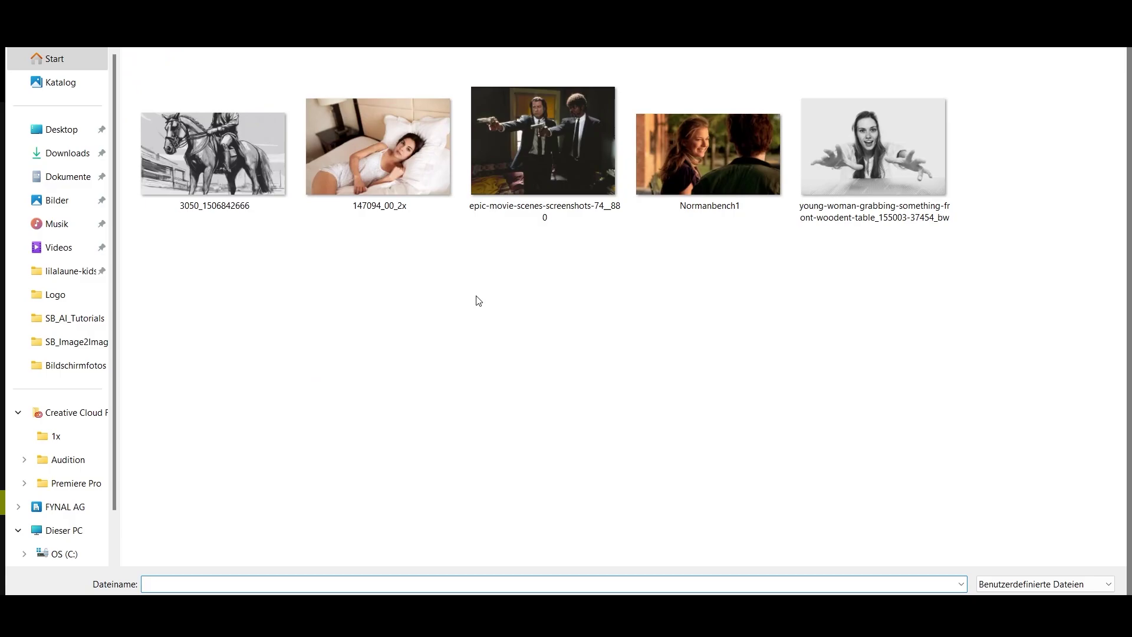
double_click(206, 164)
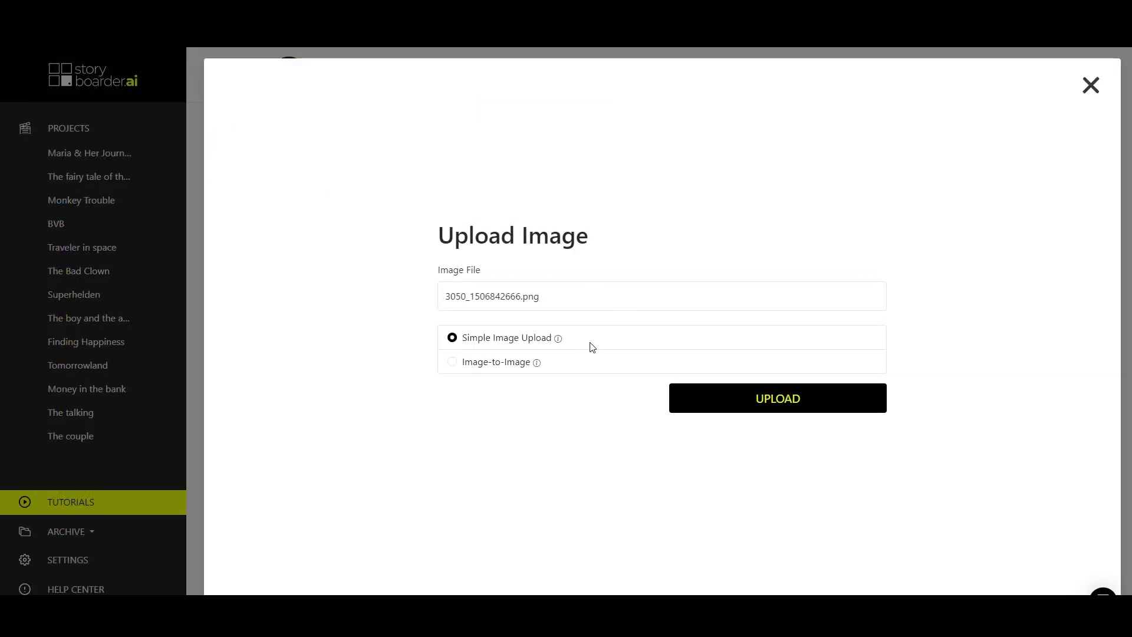
click(759, 399)
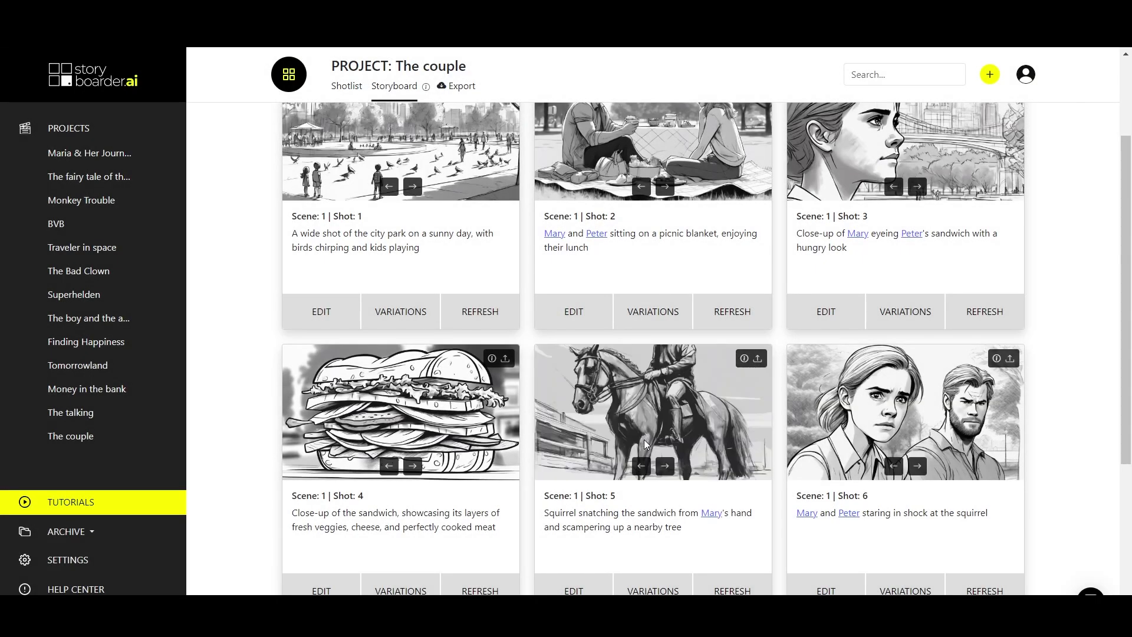
Scroll down through the Money in the bank storyboard.
scroll(644, 444, down, 1)
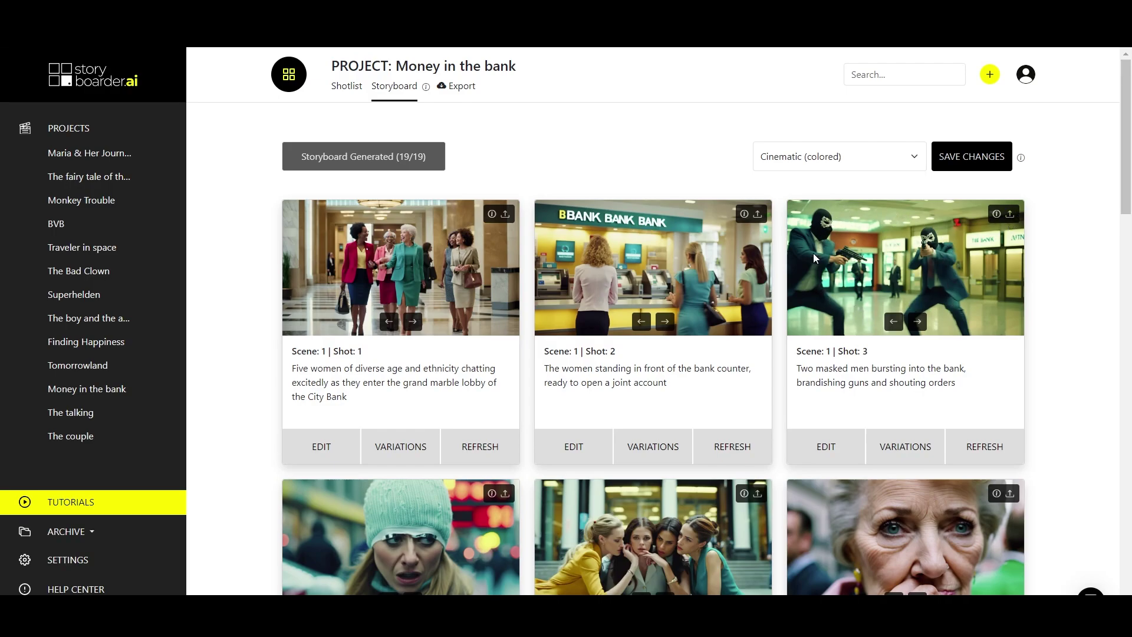
Load epic-movie-scenes-screenshots-74__880.jpg as Shot 3's image-to-image source, leaving strength at 30%.
click(1011, 214)
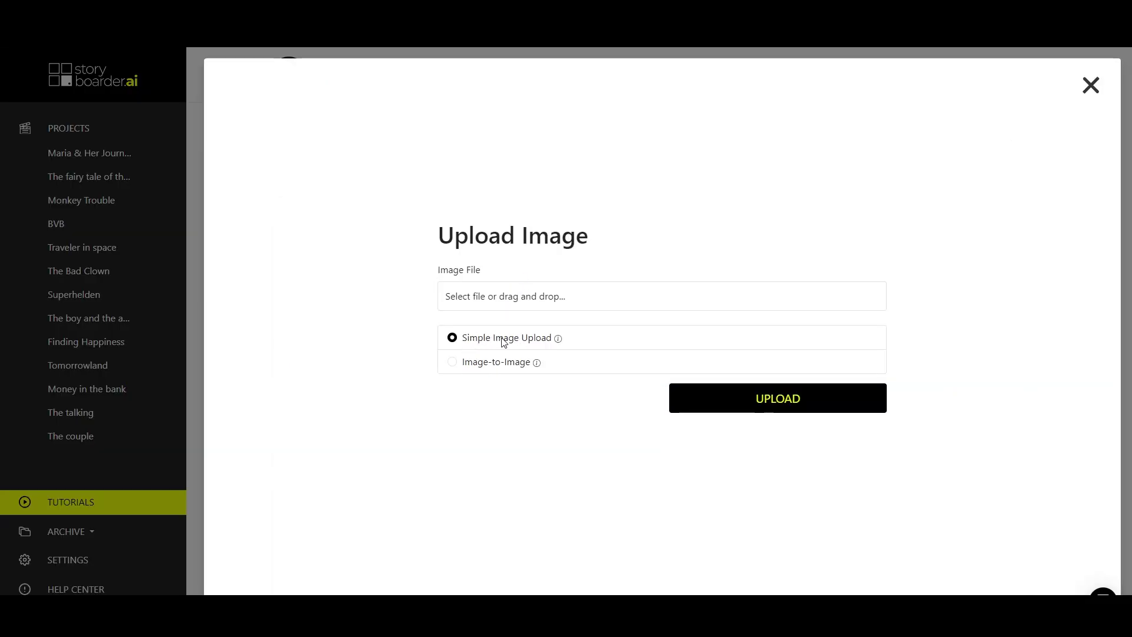
click(453, 363)
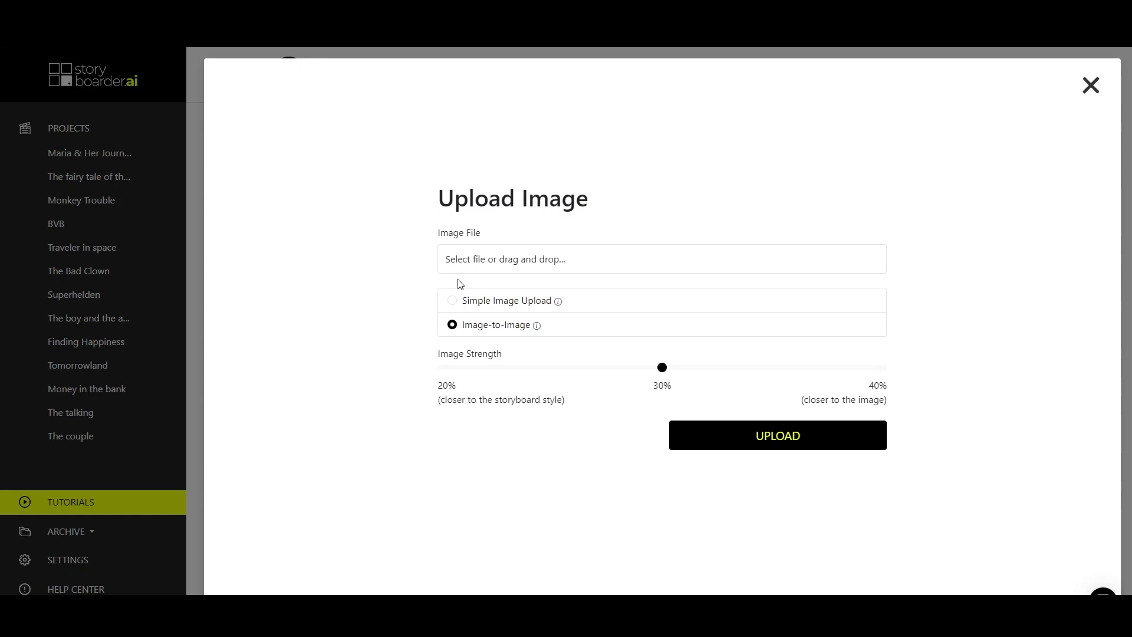
click(534, 258)
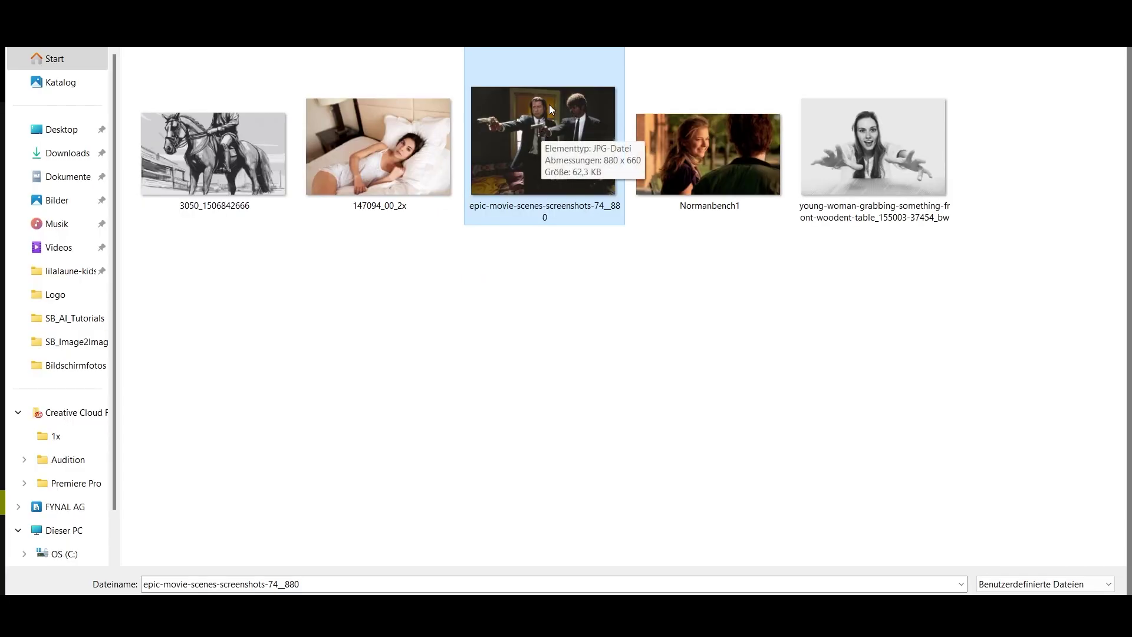
double_click(528, 136)
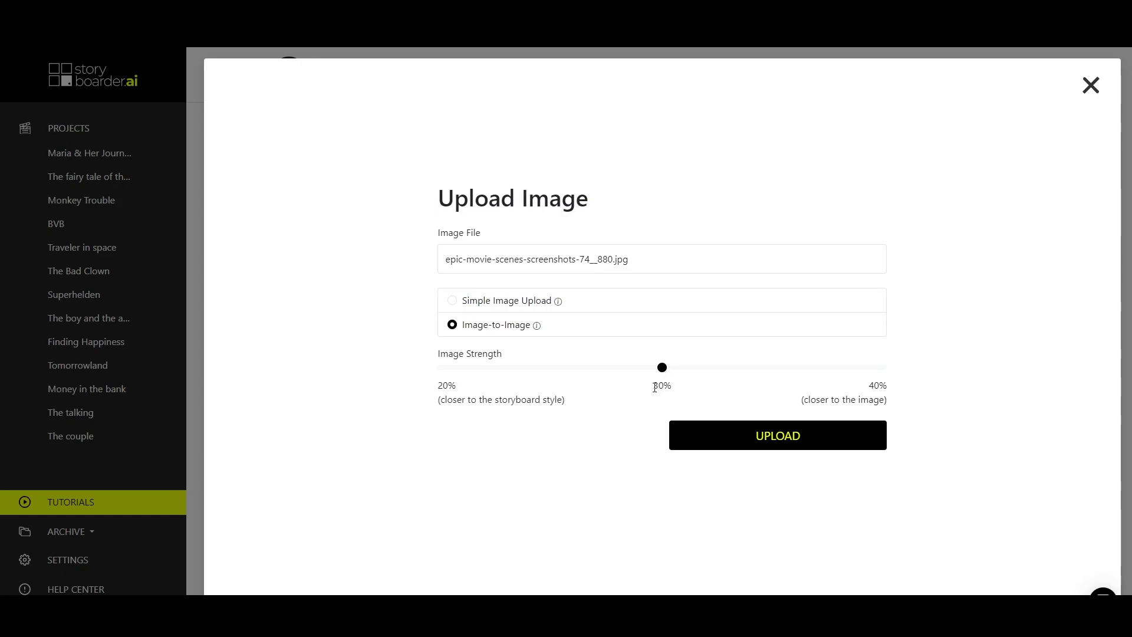
click(442, 368)
click(882, 372)
click(661, 370)
Upload the epic-movie screenshot to Shot 3 as an image-to-image generation.
click(786, 444)
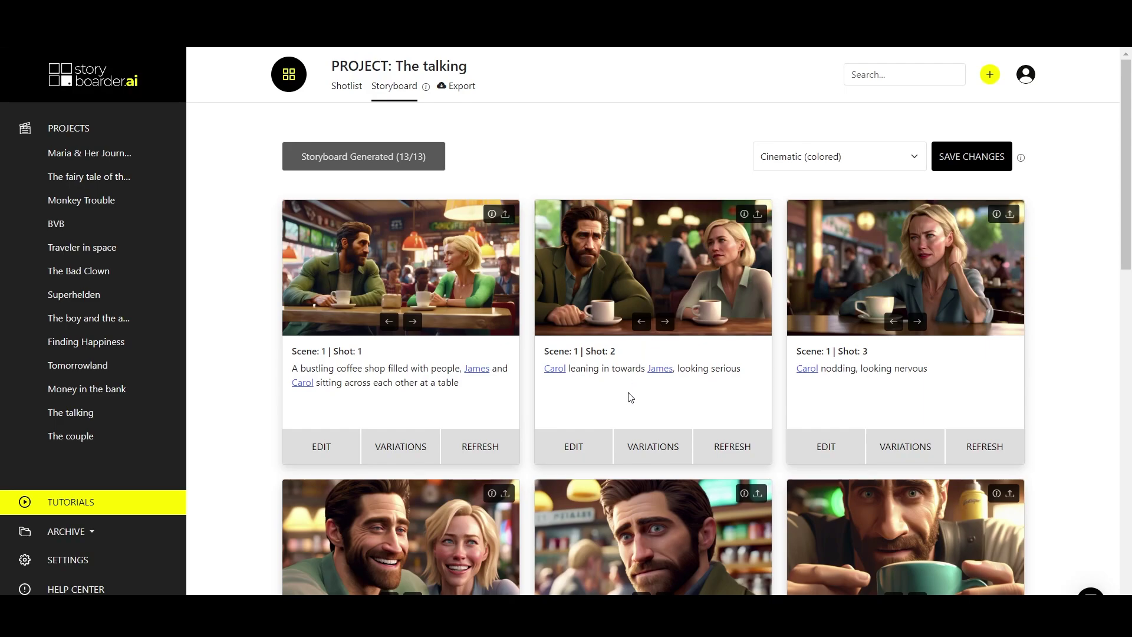
Load Normanbench1.jpg as Shot 2's image-to-image source with 20% image strength.
click(756, 215)
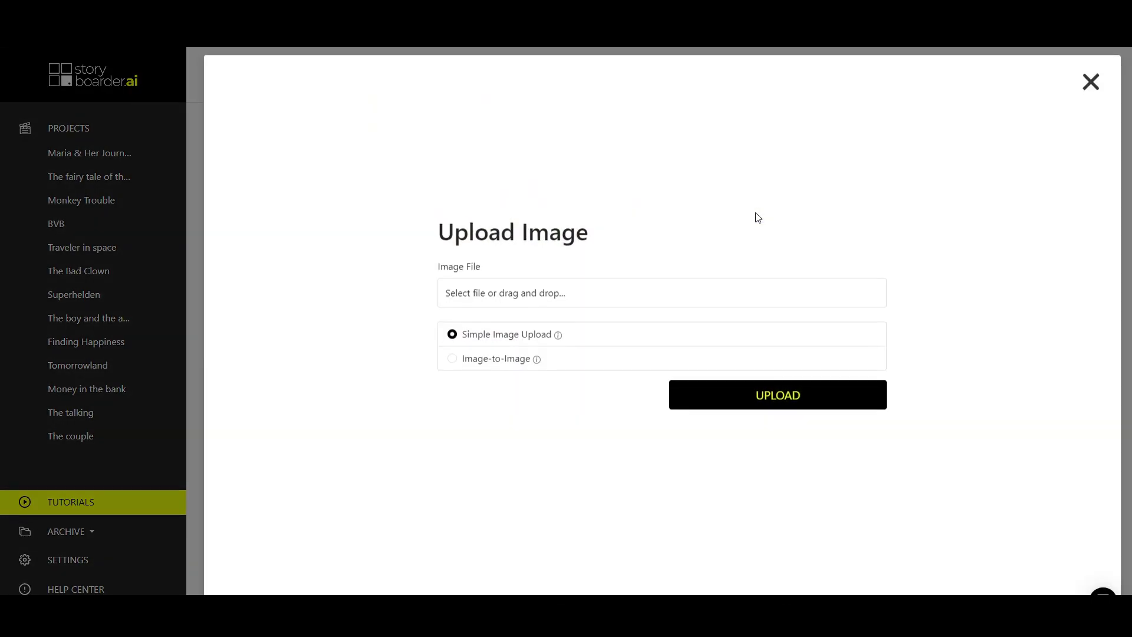
click(453, 361)
click(481, 266)
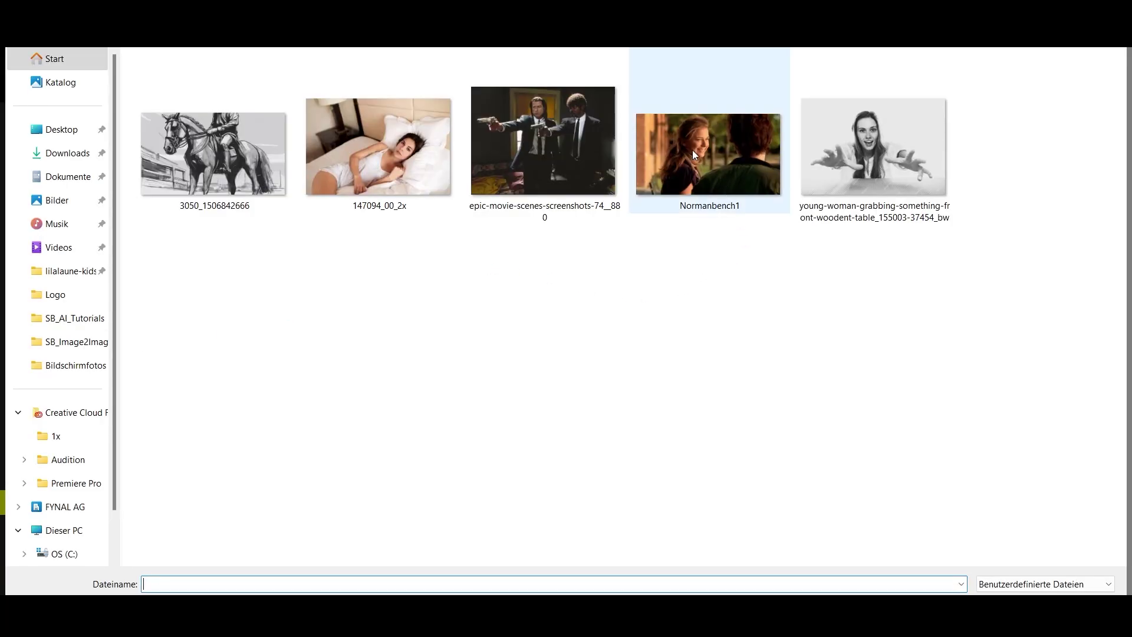
double_click(694, 150)
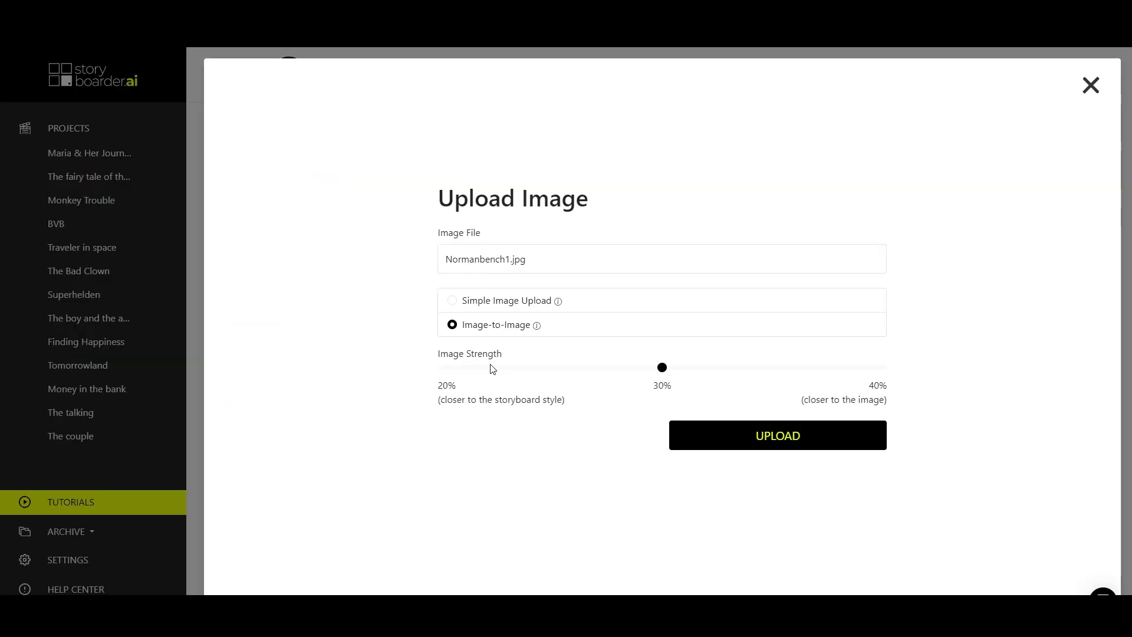
click(451, 369)
click(765, 437)
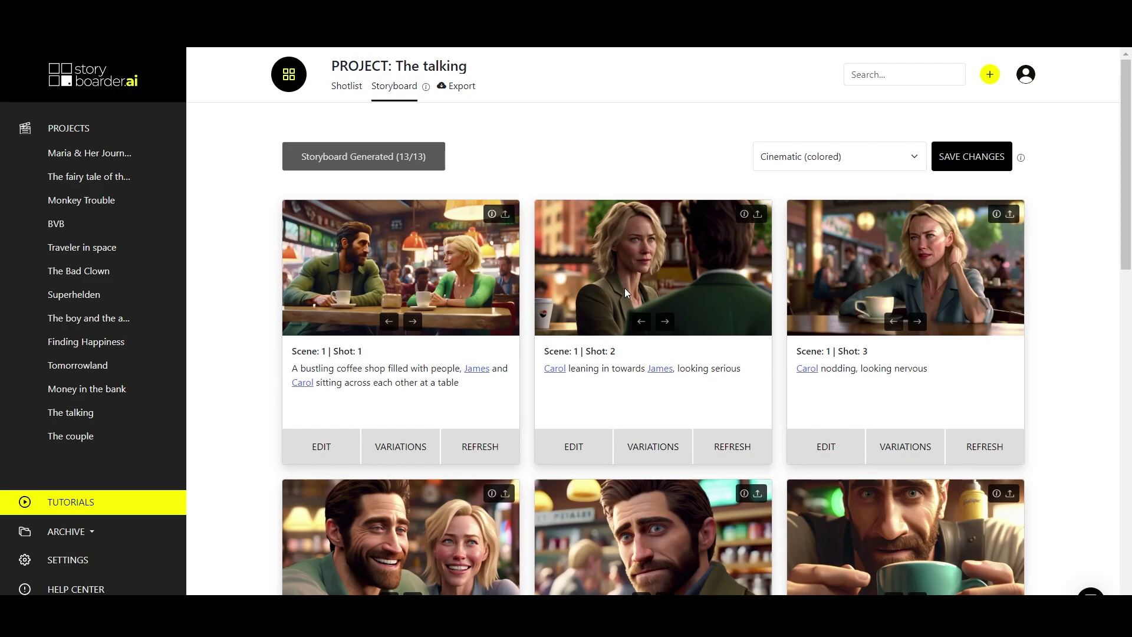
click(642, 323)
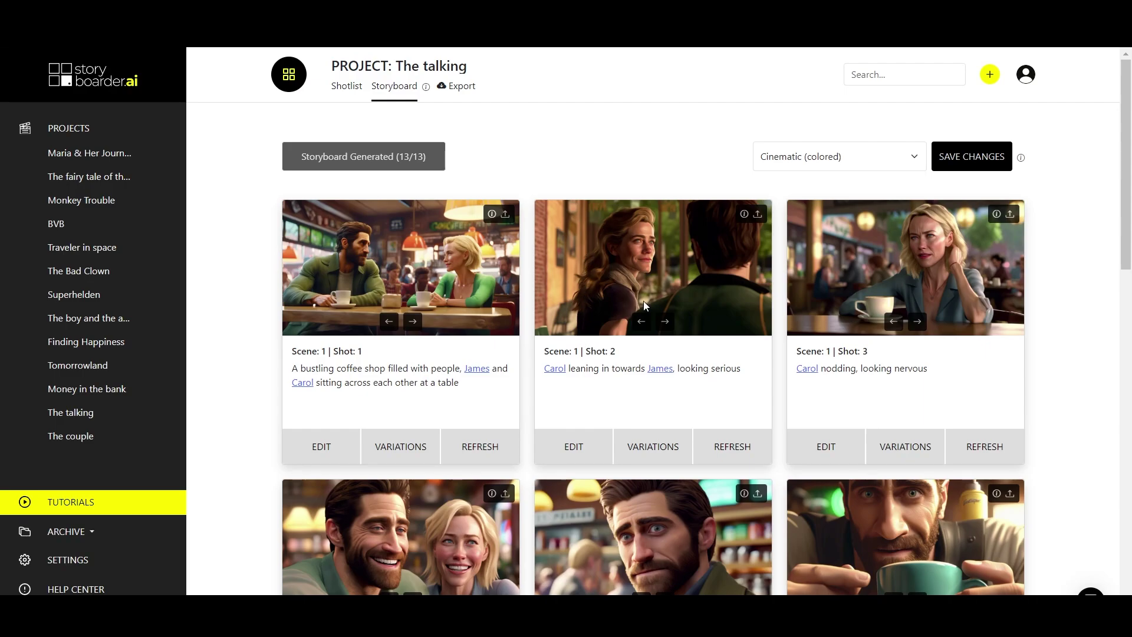
click(666, 322)
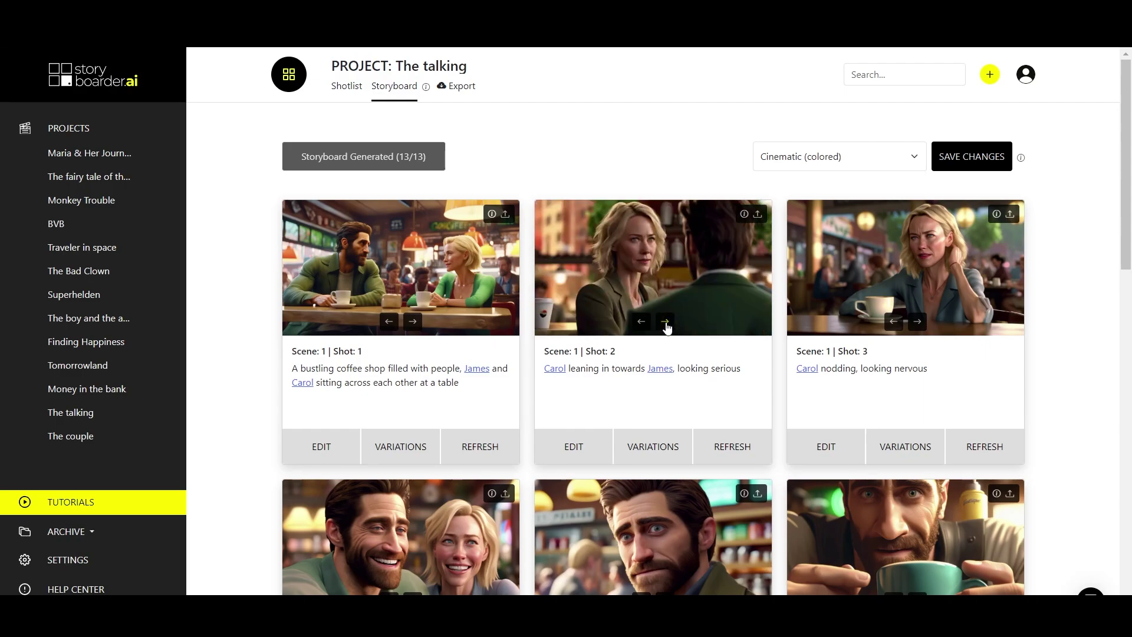
click(641, 321)
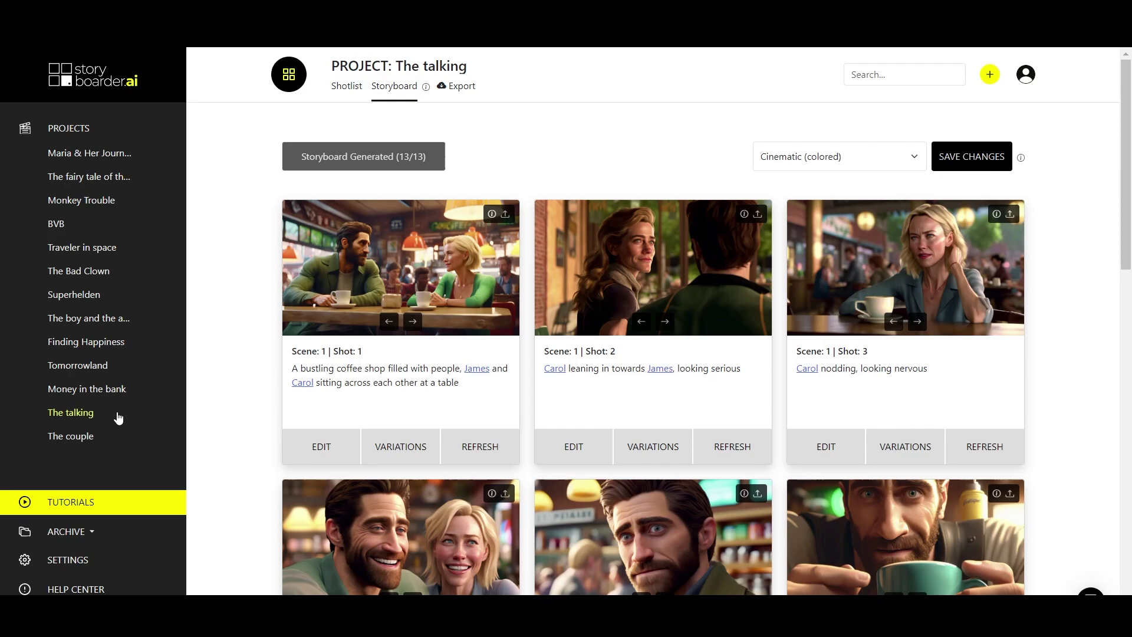
Open The couple project and switch to its Storyboard view.
click(72, 439)
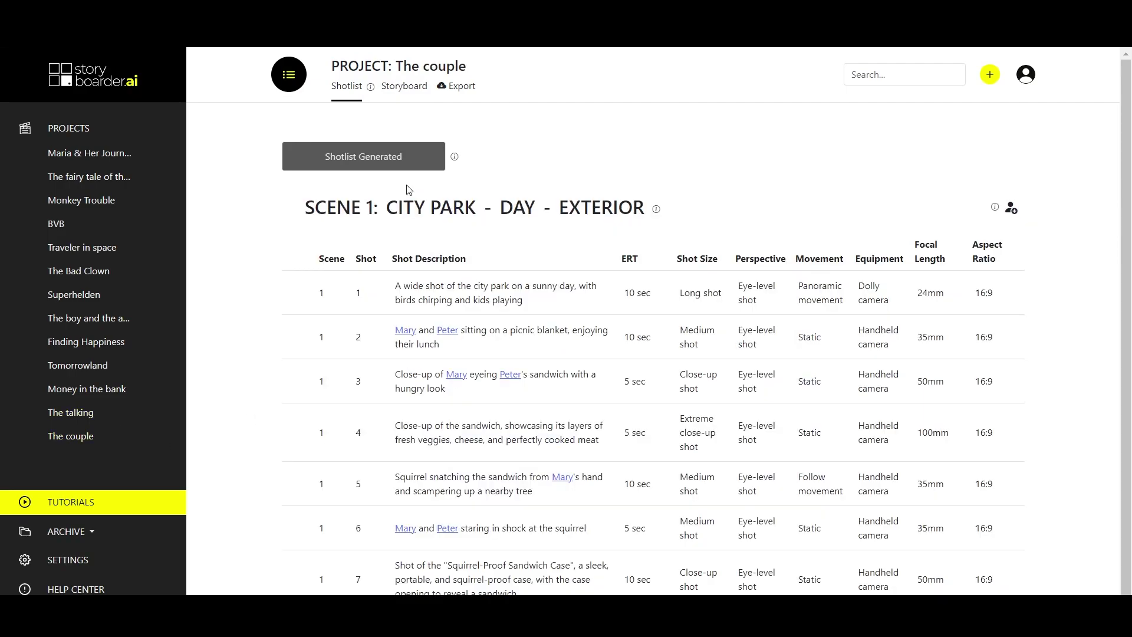
click(405, 88)
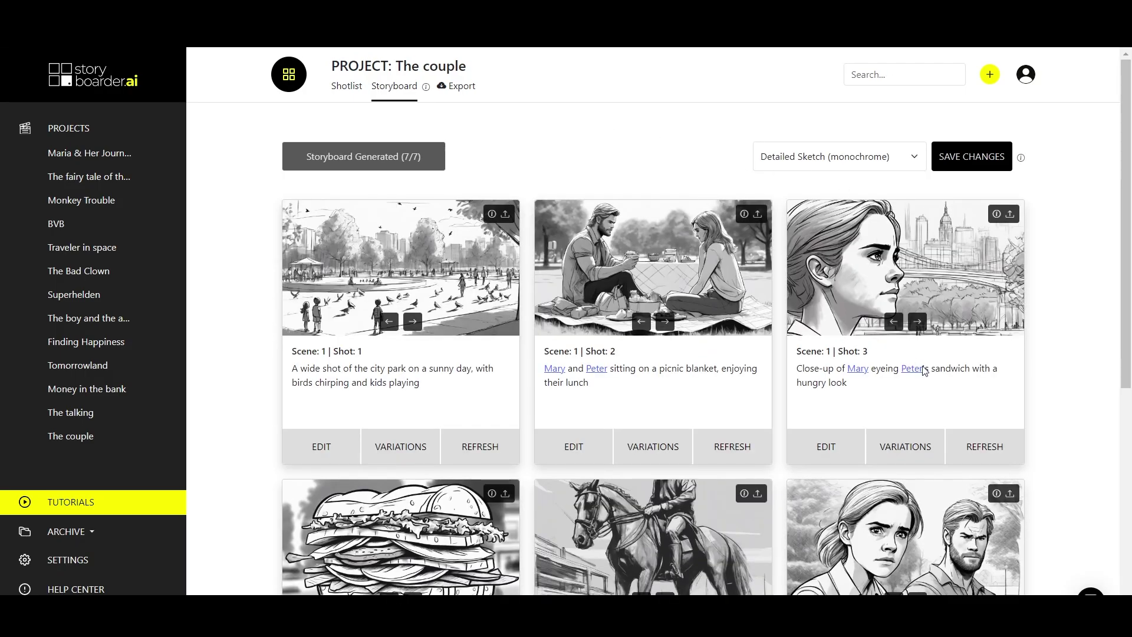
scroll(924, 371, down, 1)
scroll(924, 371, up, 1)
Regenerate Shot 3 via Image-to-Image from the young-woman photo, producing a braided-girl sketch.
click(1010, 216)
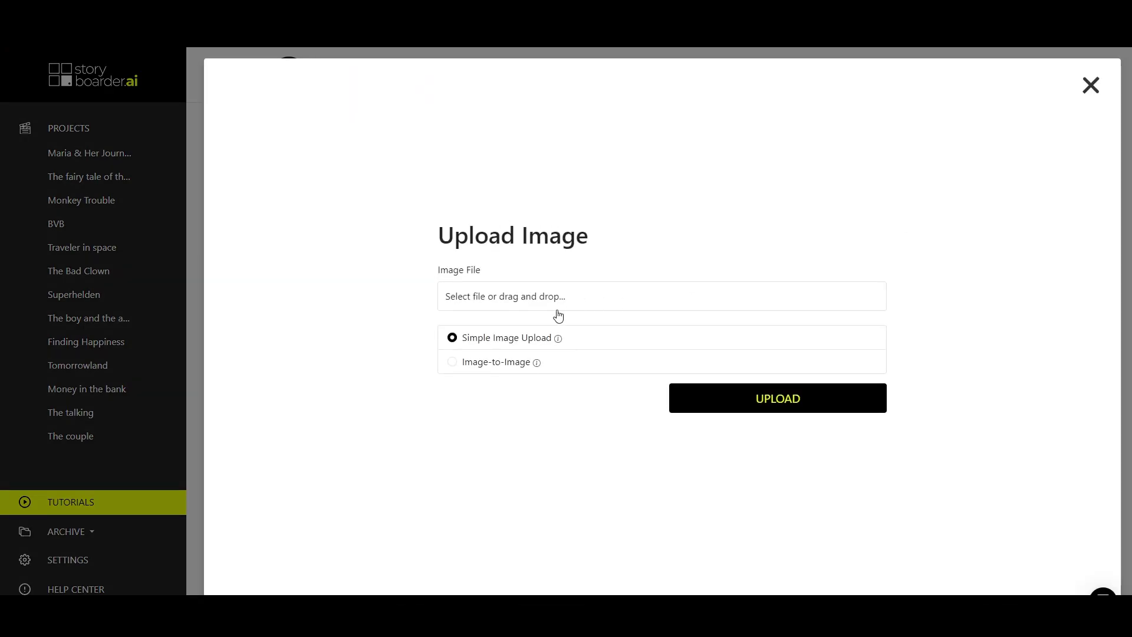
click(456, 363)
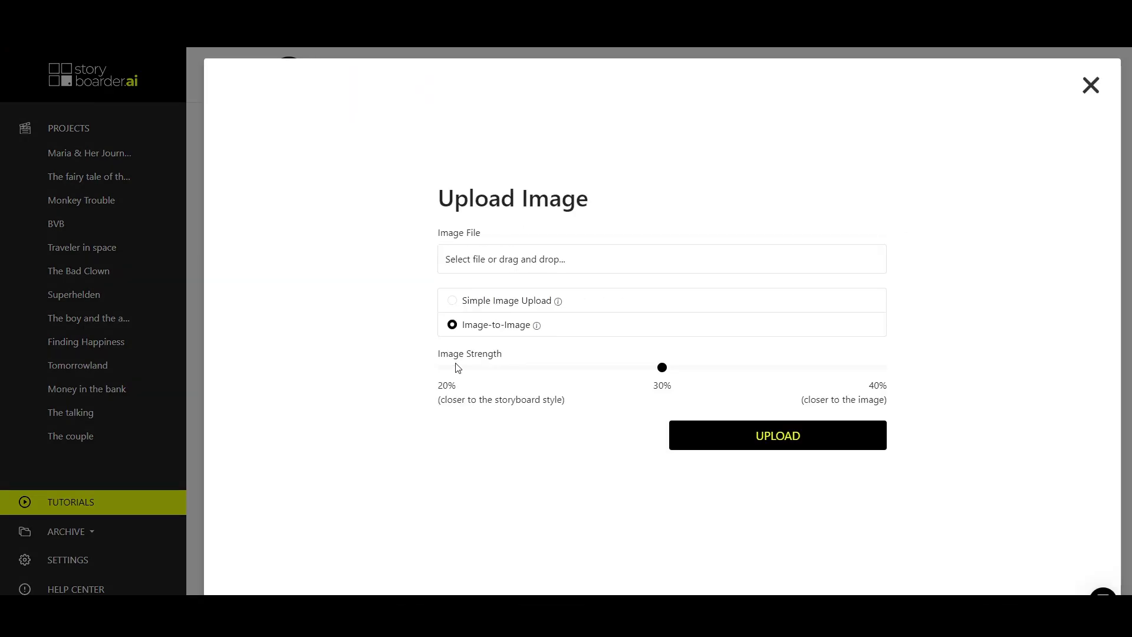
click(494, 260)
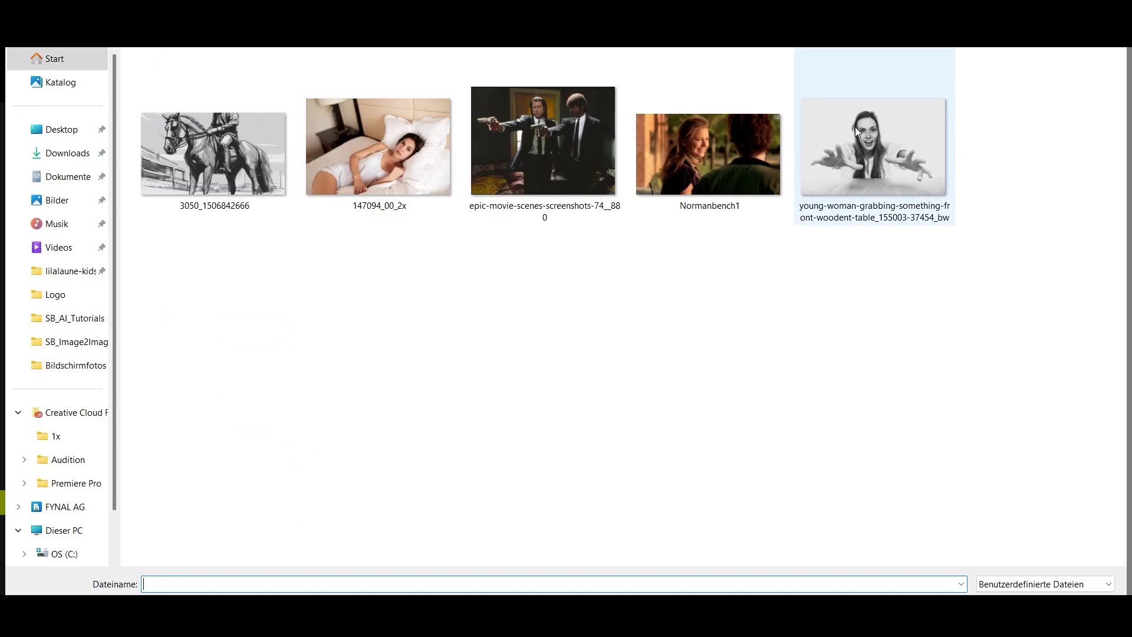
click(867, 158)
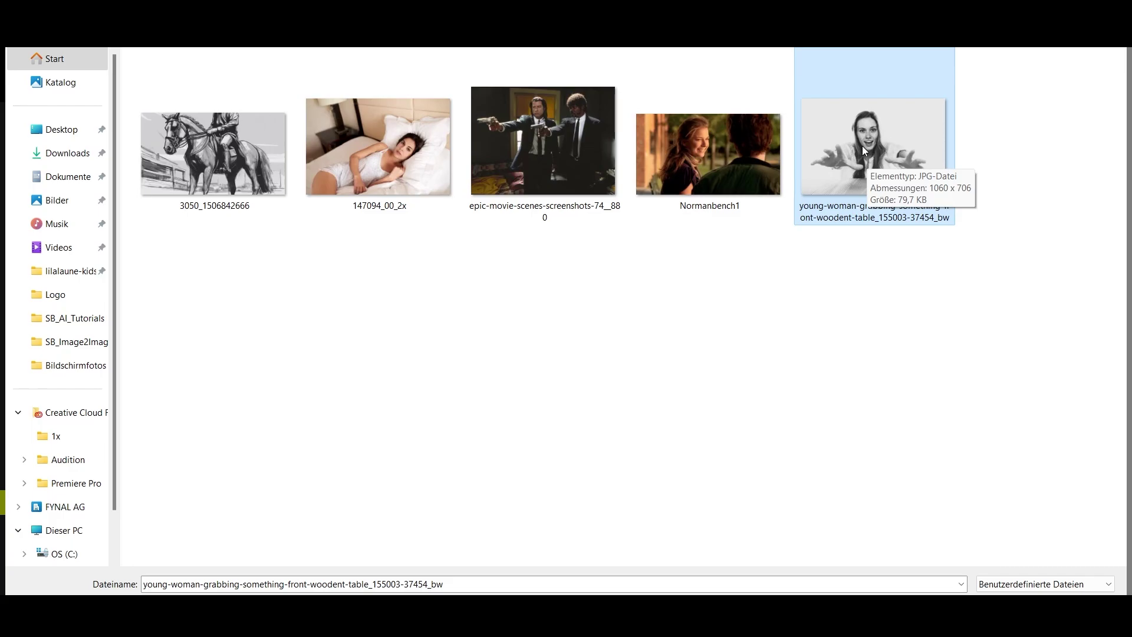
double_click(862, 146)
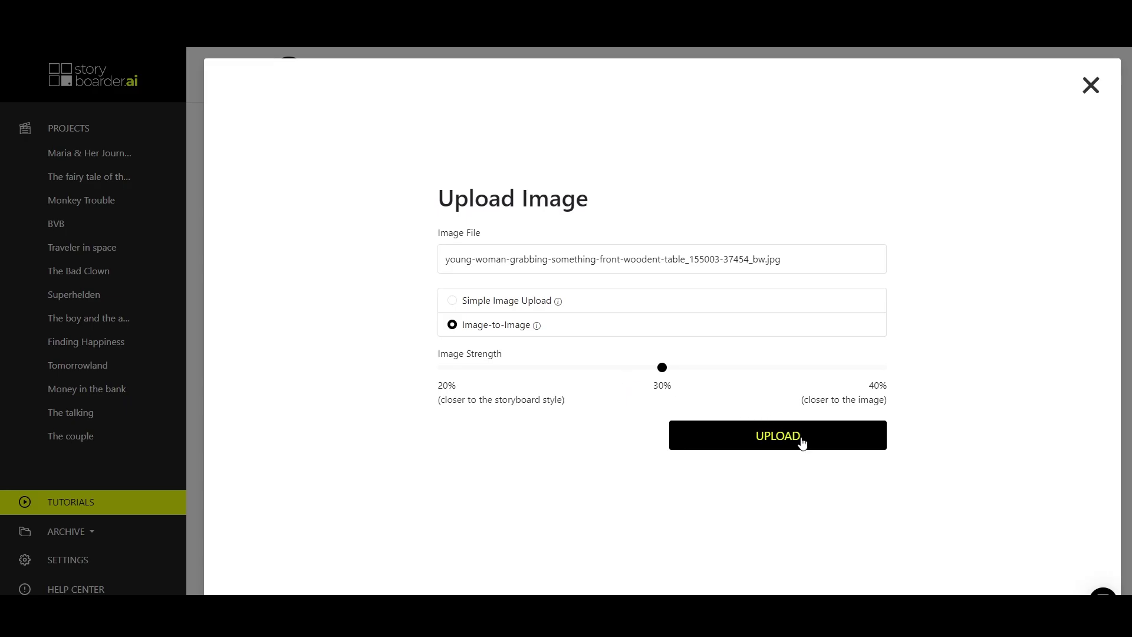
click(780, 436)
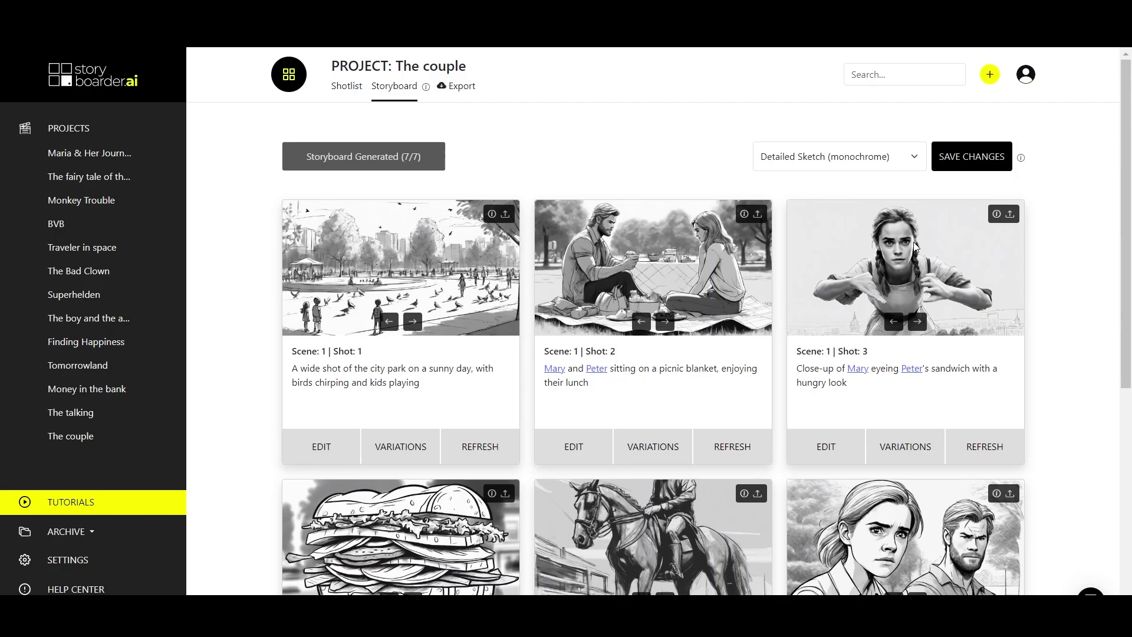
Generate variations of Shot 3's braided-girl sketch, yielding a rougher pencil-style version.
click(907, 448)
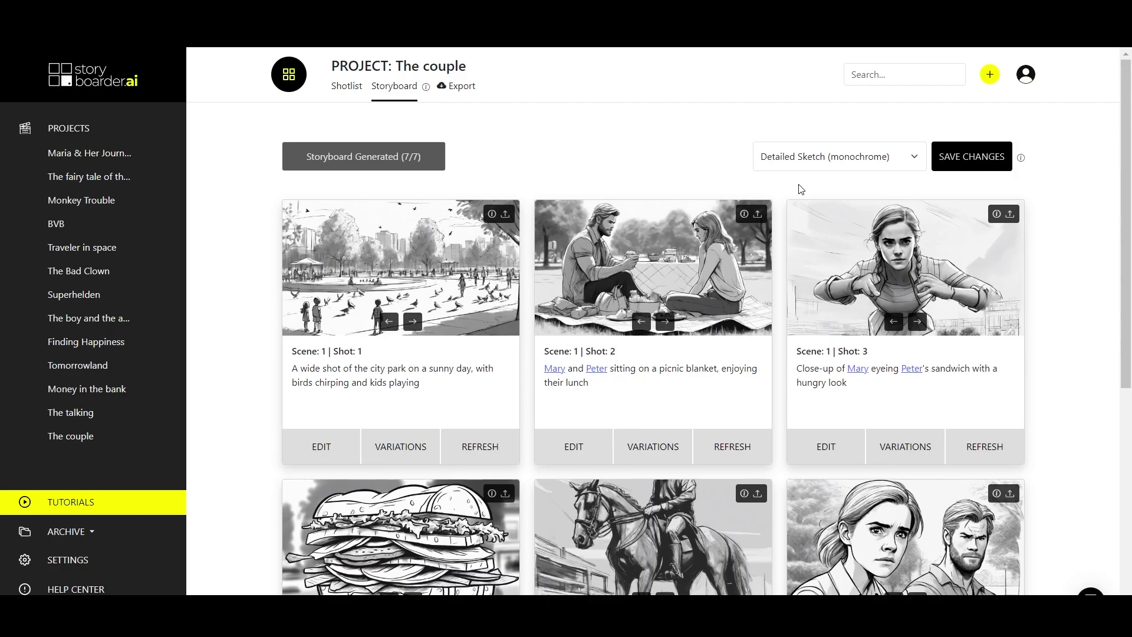
Choose epic-movie-scenes-screenshots-74__880.jpg as an image-to-image source for Shot 3.
click(1011, 214)
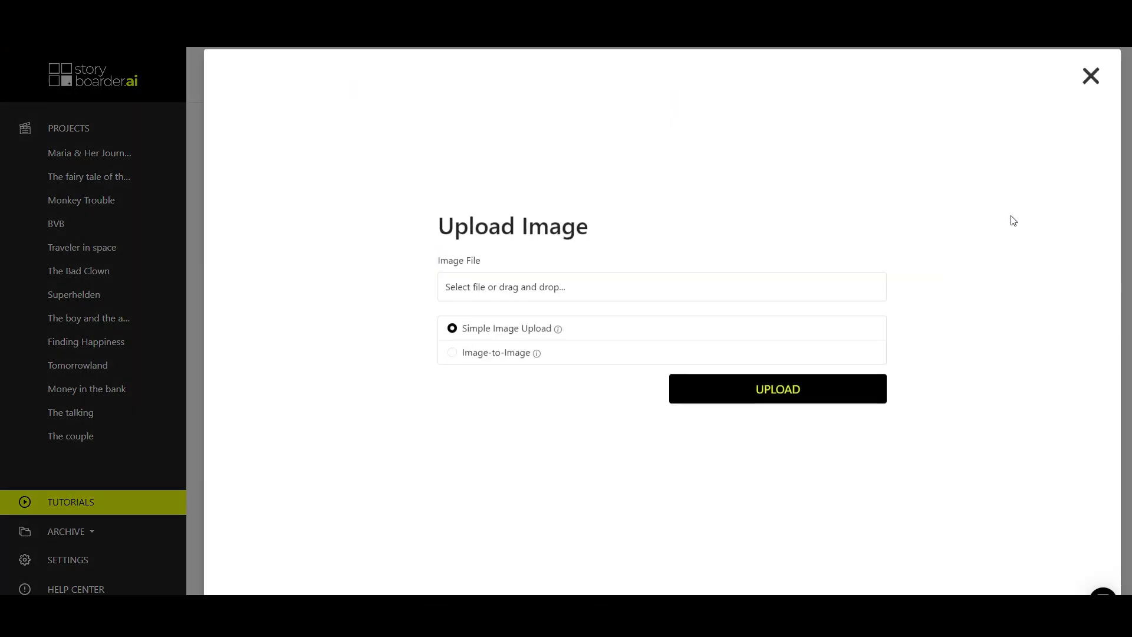
click(537, 299)
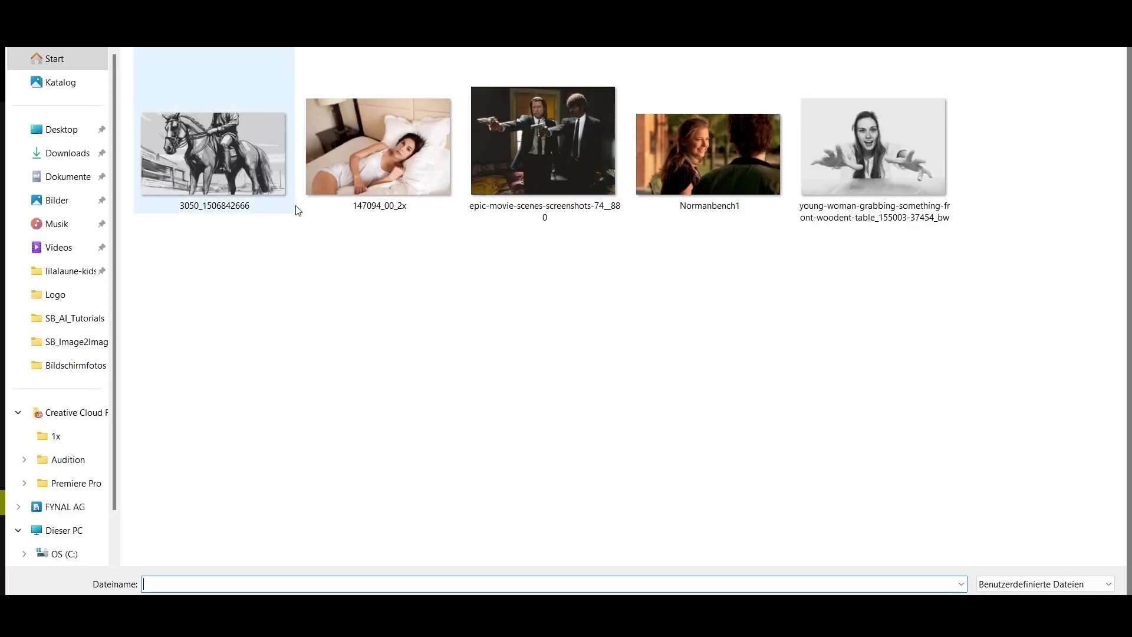
double_click(529, 165)
click(452, 362)
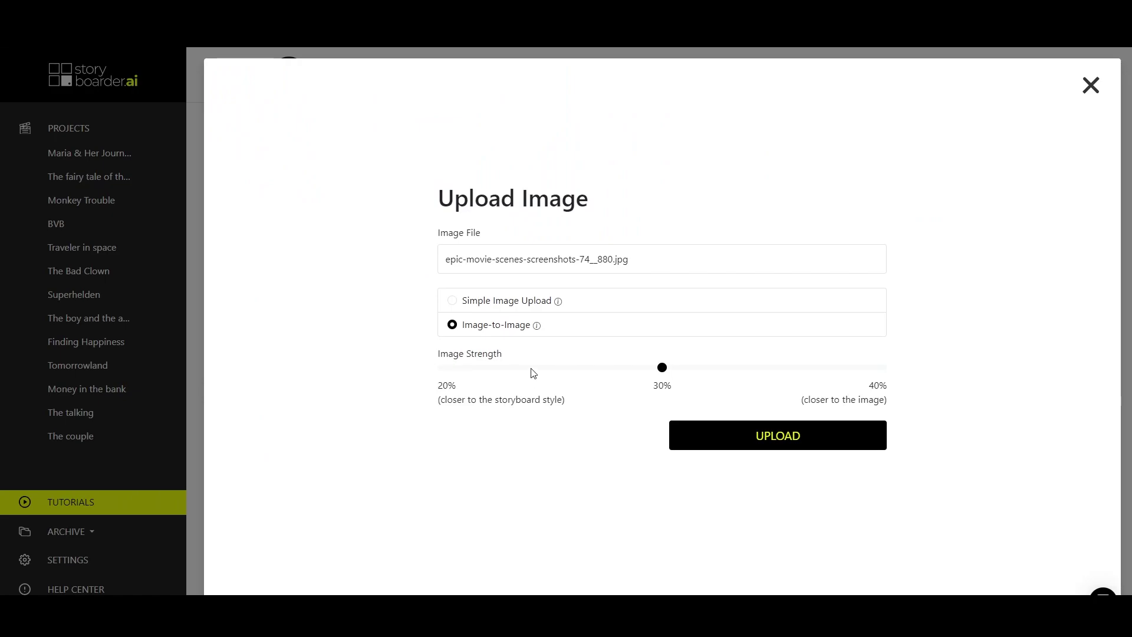
Try image strengths of 20%, 30% and 40%, settle on 20%, and close the upload window.
click(444, 371)
click(660, 368)
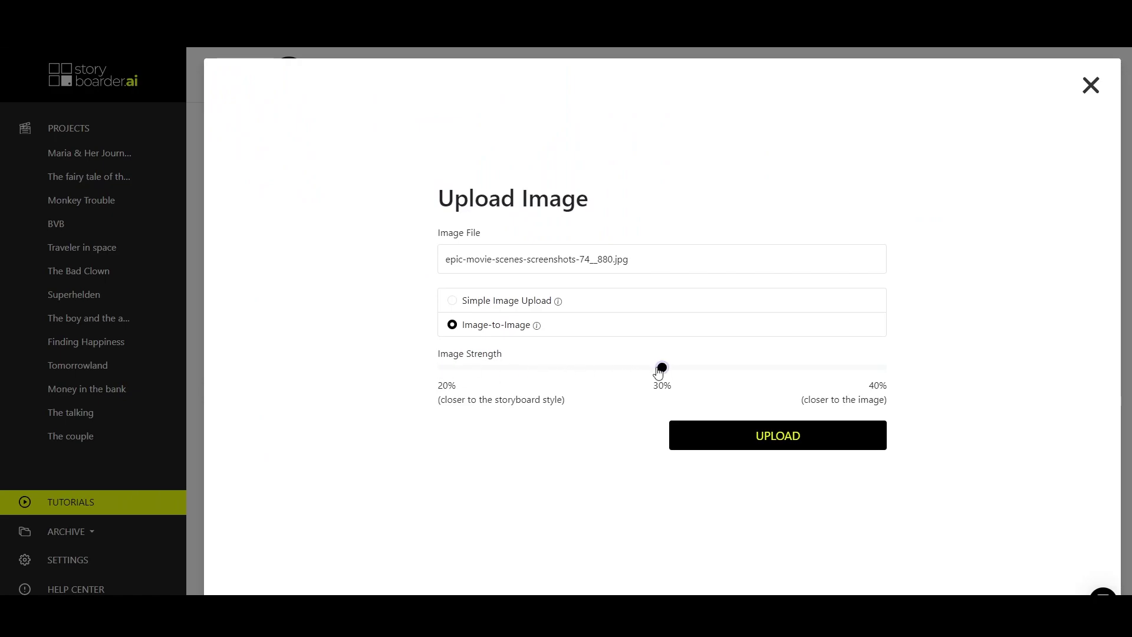
click(880, 372)
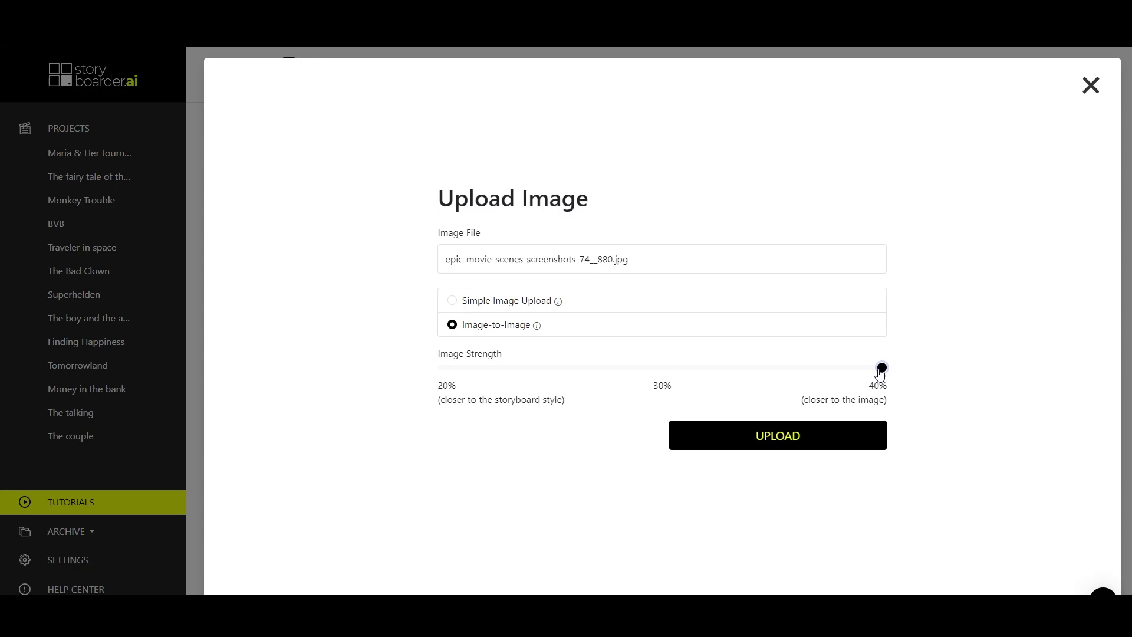
click(445, 371)
click(661, 370)
click(883, 372)
click(663, 371)
click(443, 370)
click(1091, 86)
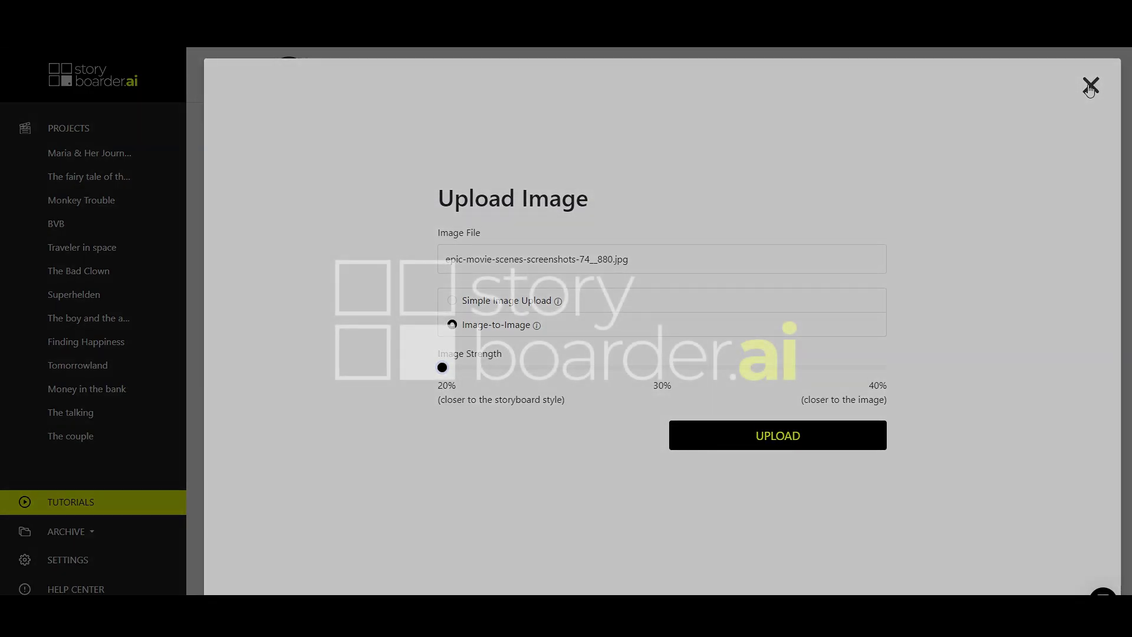